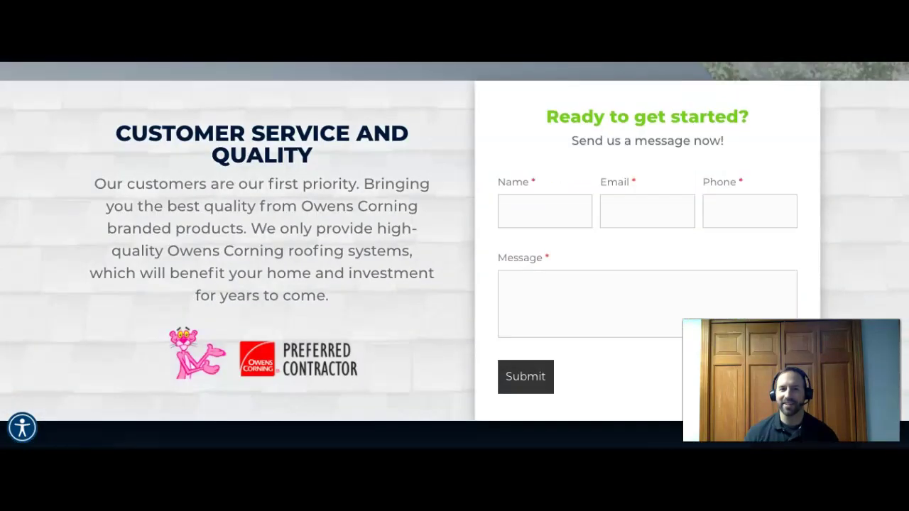
- Scroll the Home City Roofing homepage down to the footer and back up to the hero
scroll(454, 256, "down", 3)
scroll(454, 256, "down", 2)
scroll(455, 256, "down", 1)
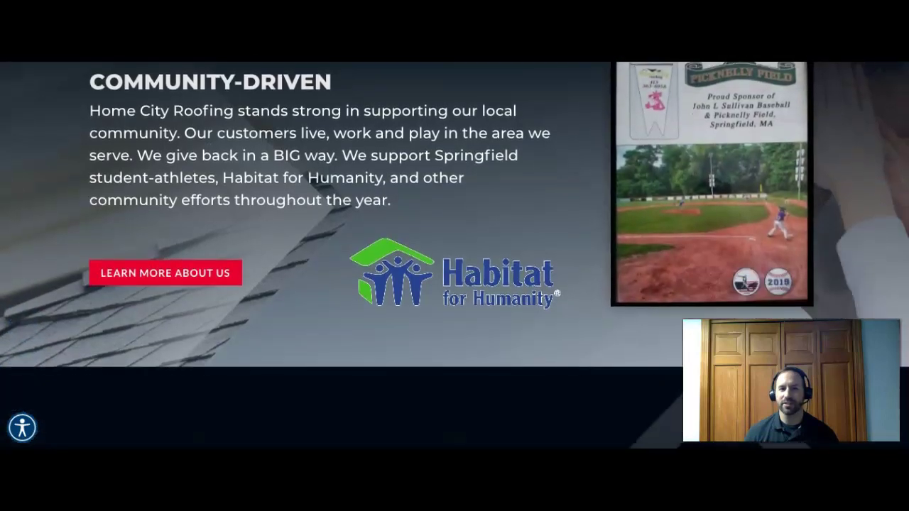
scroll(455, 255, "down", 3)
scroll(906, 422, "down", 2)
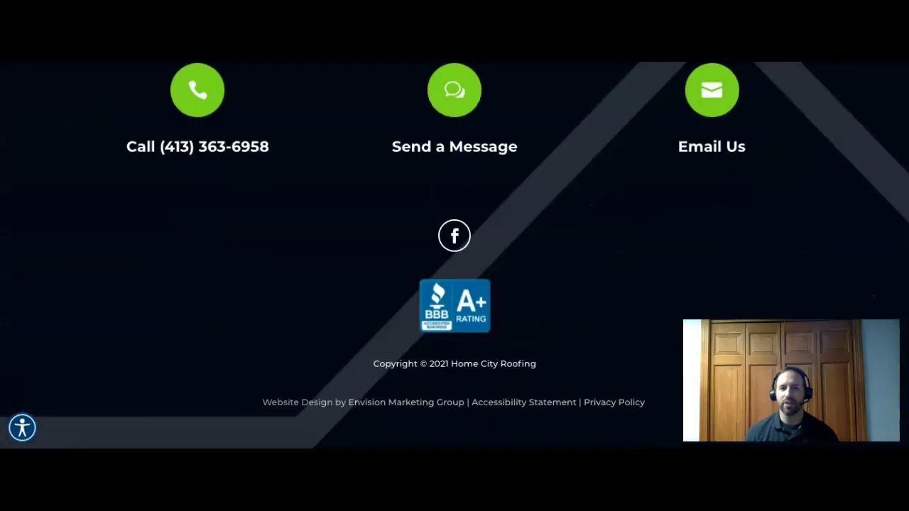
scroll(454, 256, "up", 10)
scroll(454, 256, "up", 10)
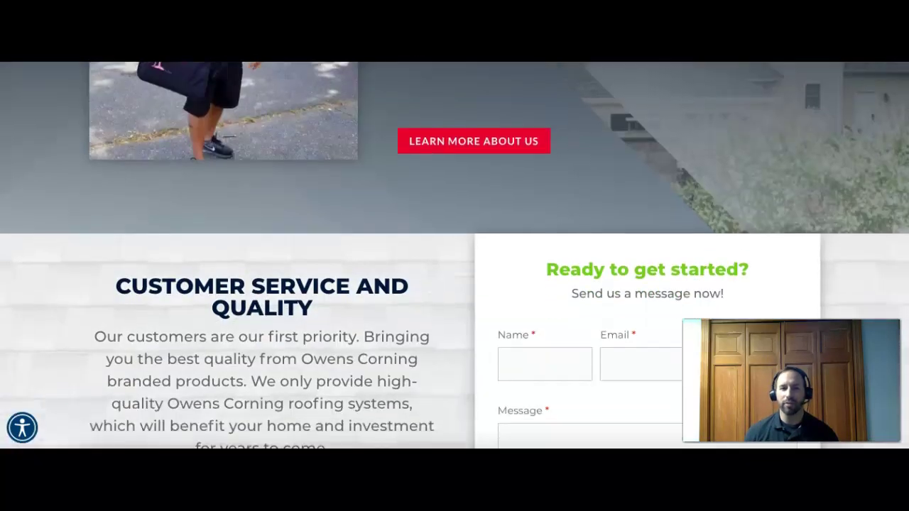
scroll(454, 256, "down", 2)
scroll(454, 256, "down", 2)
scroll(455, 256, "down", 5)
scroll(454, 256, "down", 5)
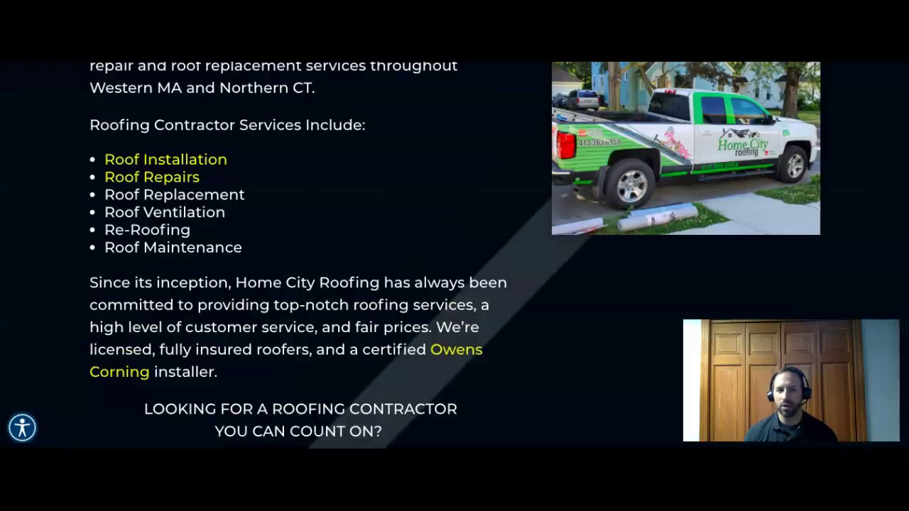
scroll(455, 255, "up", 4)
scroll(455, 256, "up", 5)
scroll(454, 256, "up", 1)
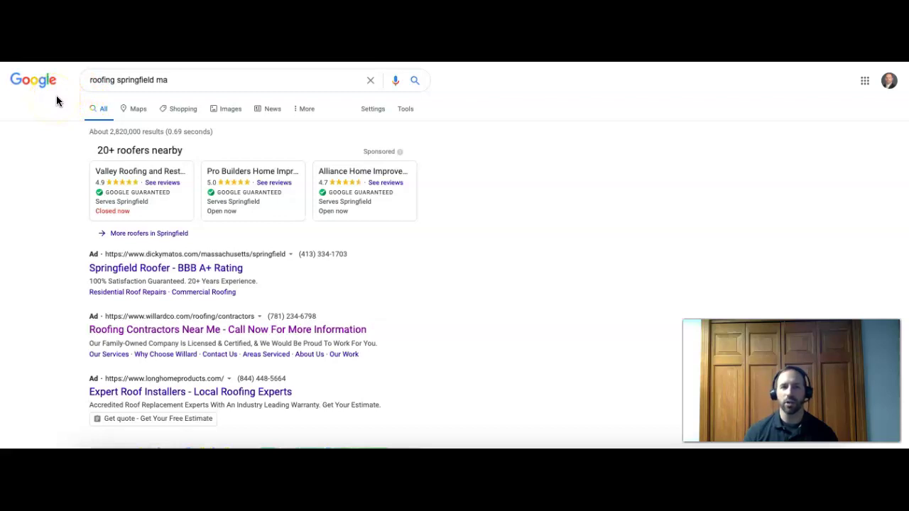
- Select the 'roofing springfield ma' query, bring up its suggestions, then dismiss them
left_click_drag(182, 82, 94, 75)
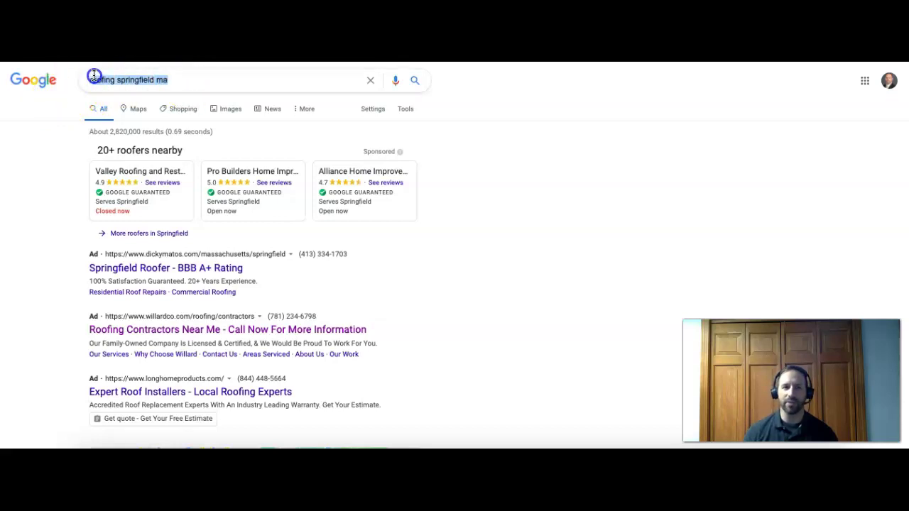
key("Right")
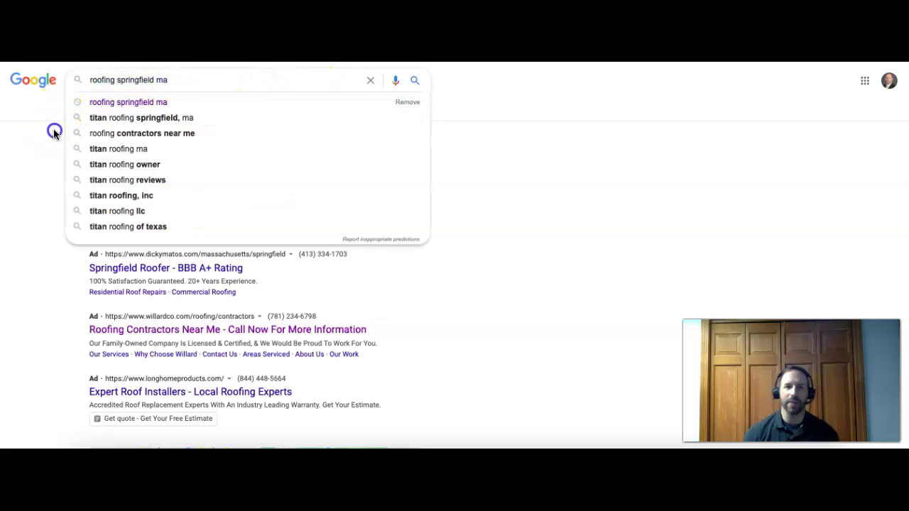
left_click(54, 133)
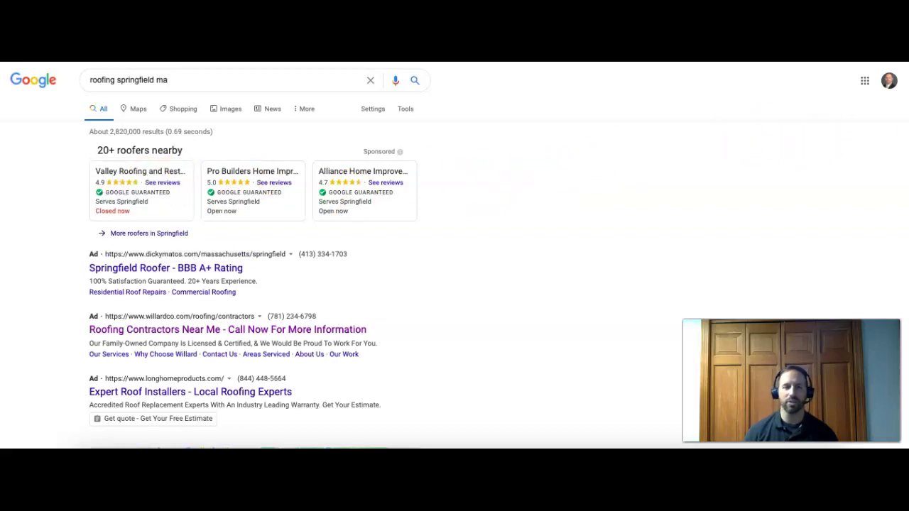
- Scroll past the ads to the local map pack showing Major Home Improvements and Dubay Brothers Roofing
scroll(254, 284, "down", 4)
scroll(254, 284, "down", 1)
scroll(254, 284, "down", 1)
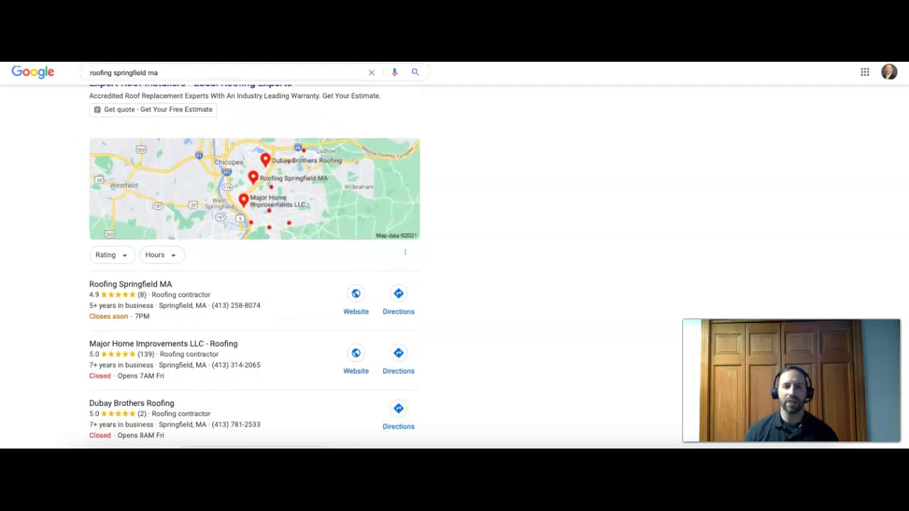
scroll(254, 284, "down", 1)
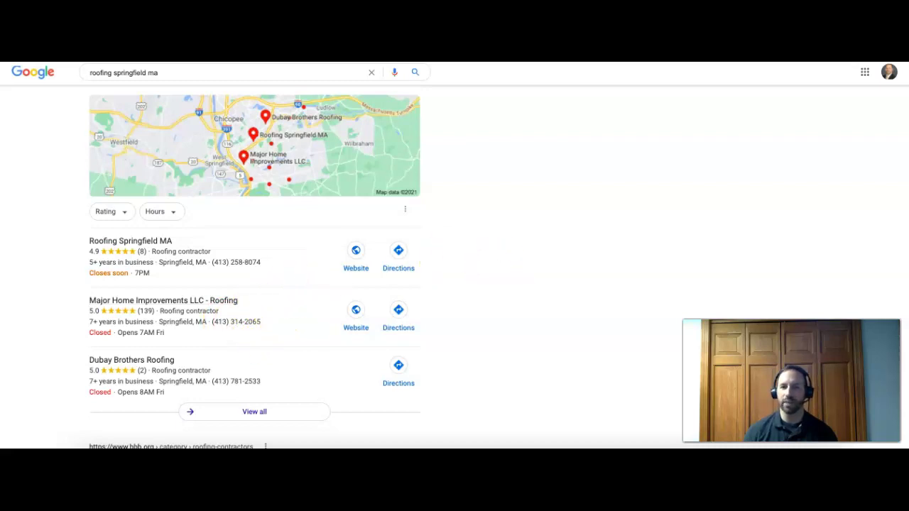
- Scroll to the organic BBB, HomeAdvisor, Yelp, GAF and Titan Roofing results
scroll(254, 266, "down", 1)
scroll(254, 266, "down", 1)
scroll(255, 267, "down", 3)
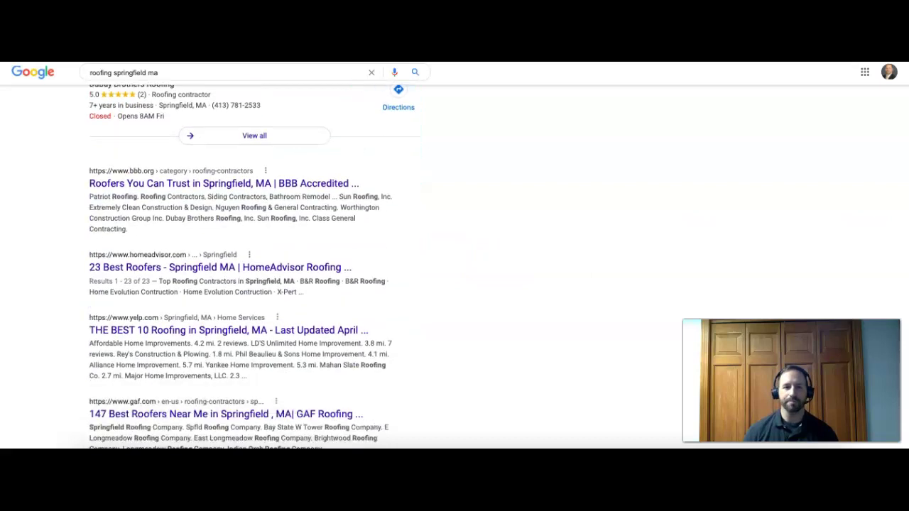
scroll(254, 266, "down", 1)
scroll(254, 267, "down", 1)
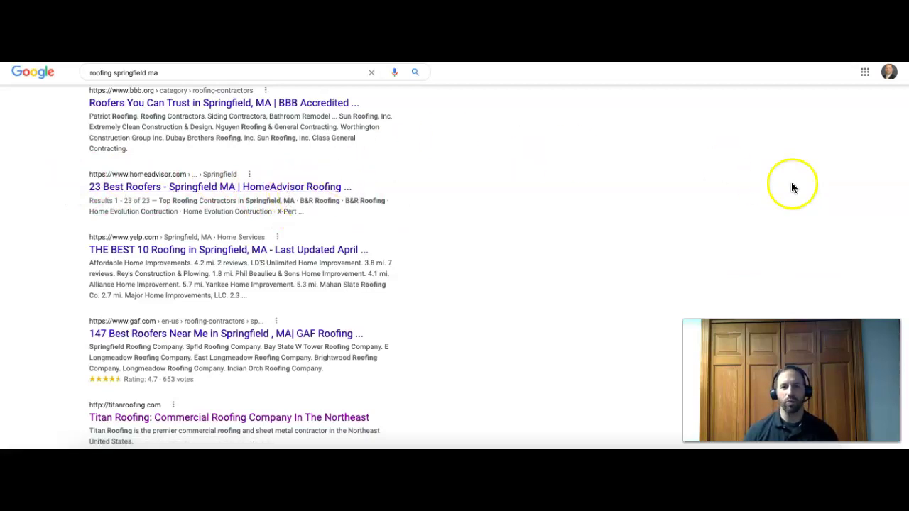
scroll(240, 266, "up", 1)
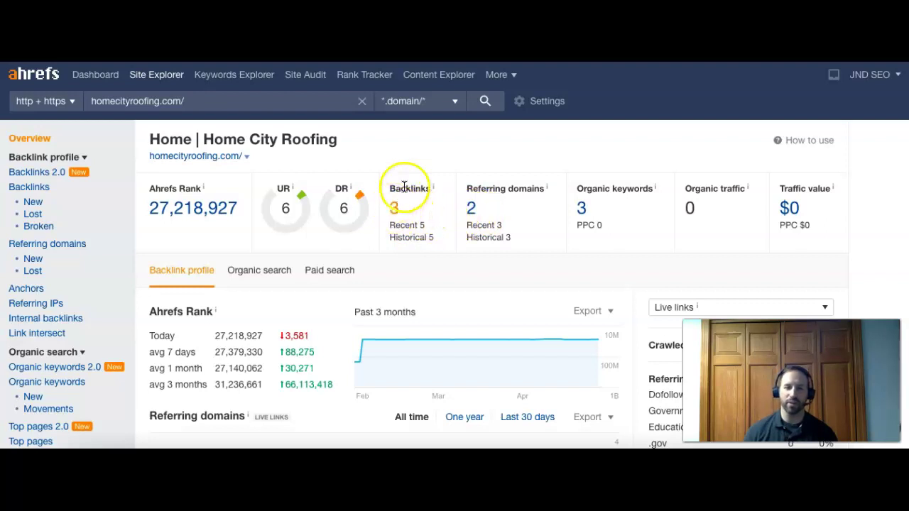
left_click(579, 208)
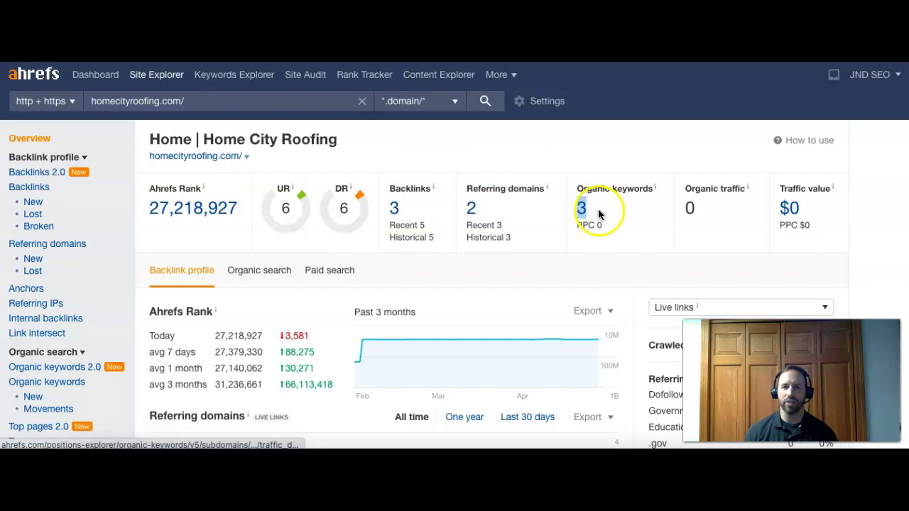
left_click(607, 206)
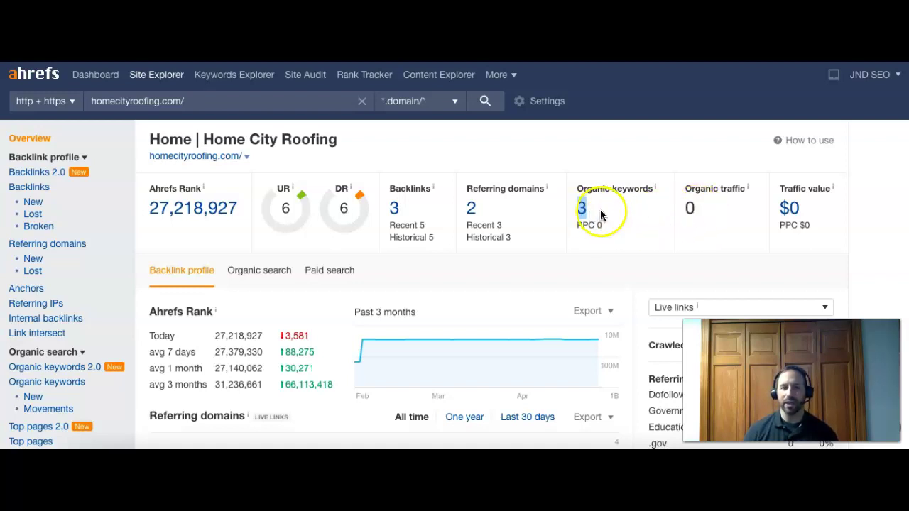
left_click(700, 213)
double_click(689, 208)
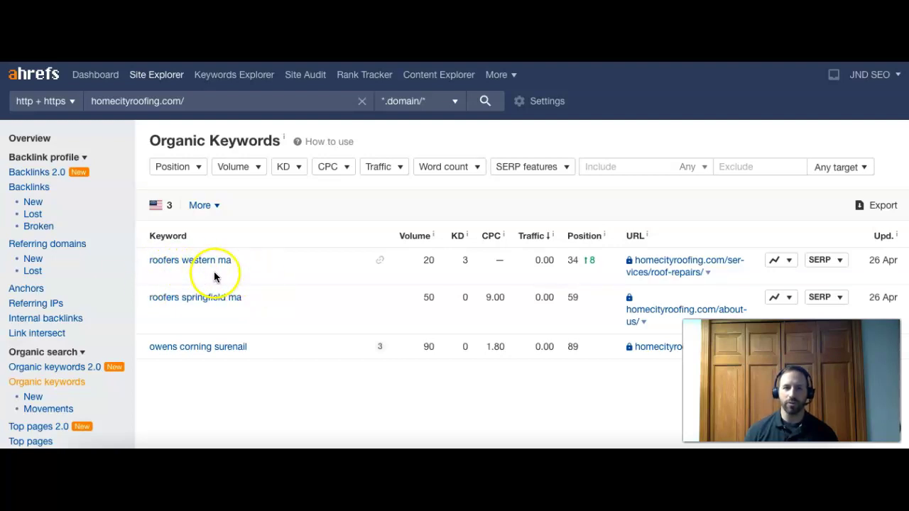
double_click(430, 260)
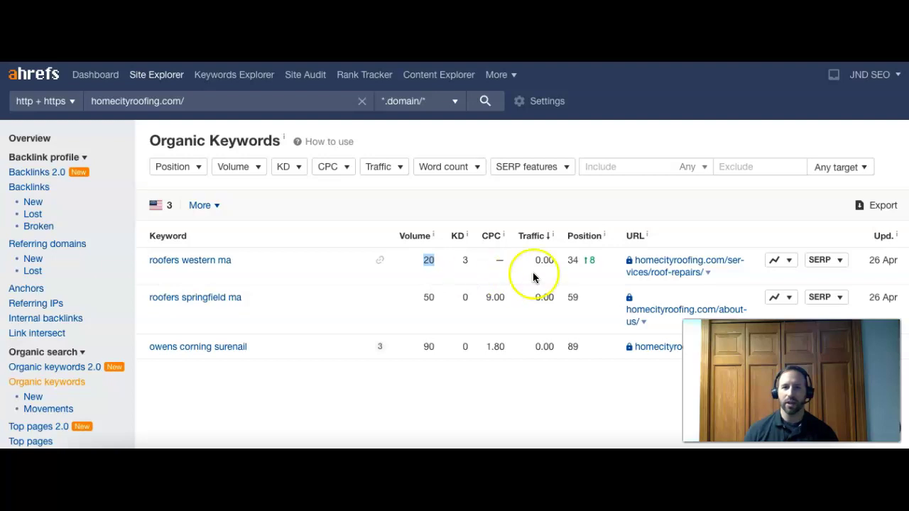
left_click(575, 261)
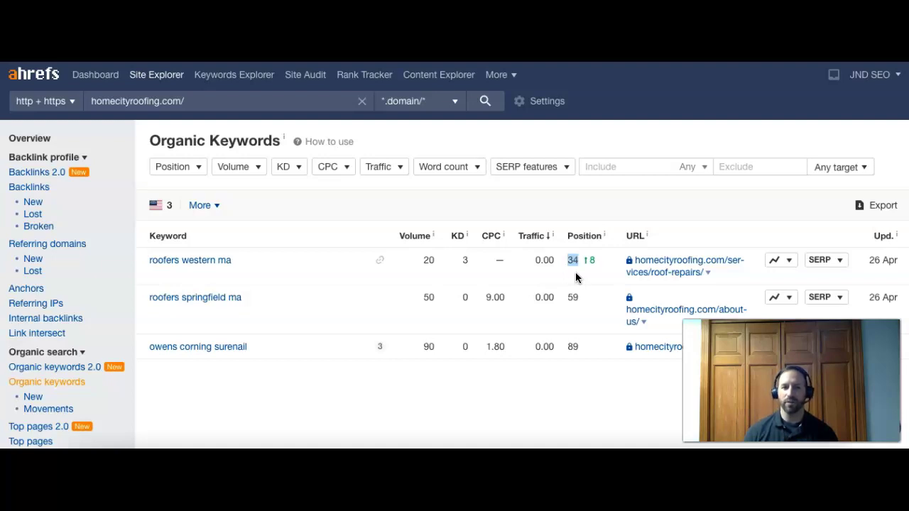
left_click(572, 279)
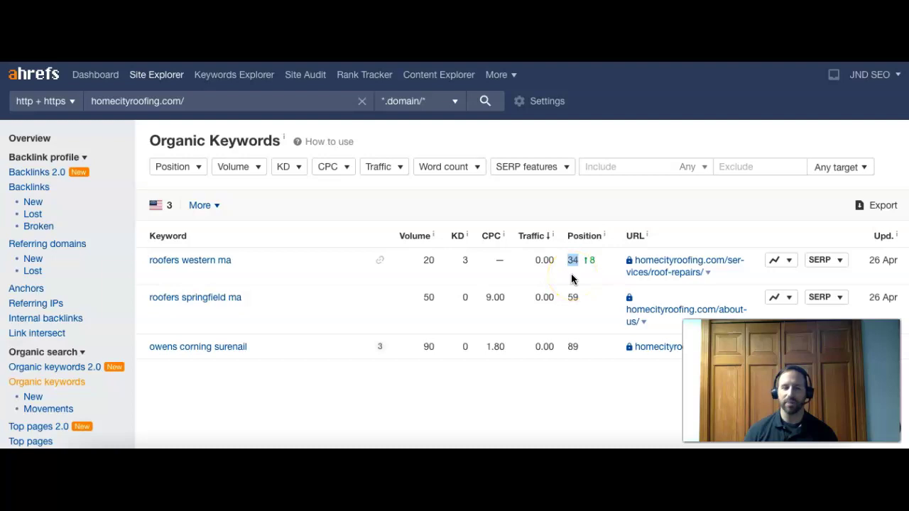
left_click(573, 269)
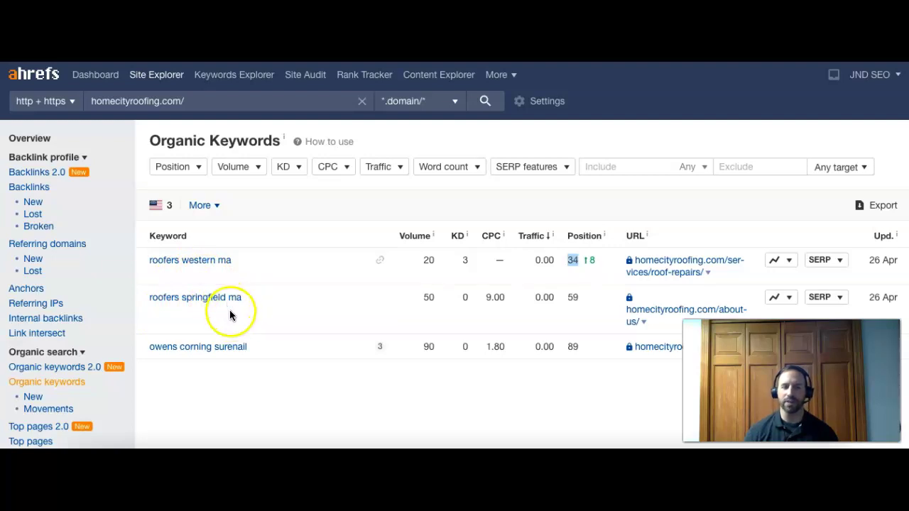
double_click(429, 296)
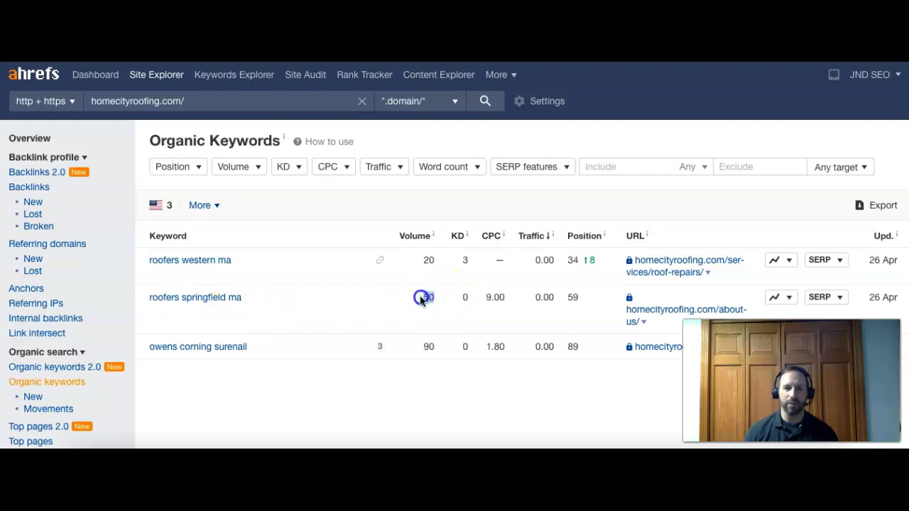
double_click(572, 296)
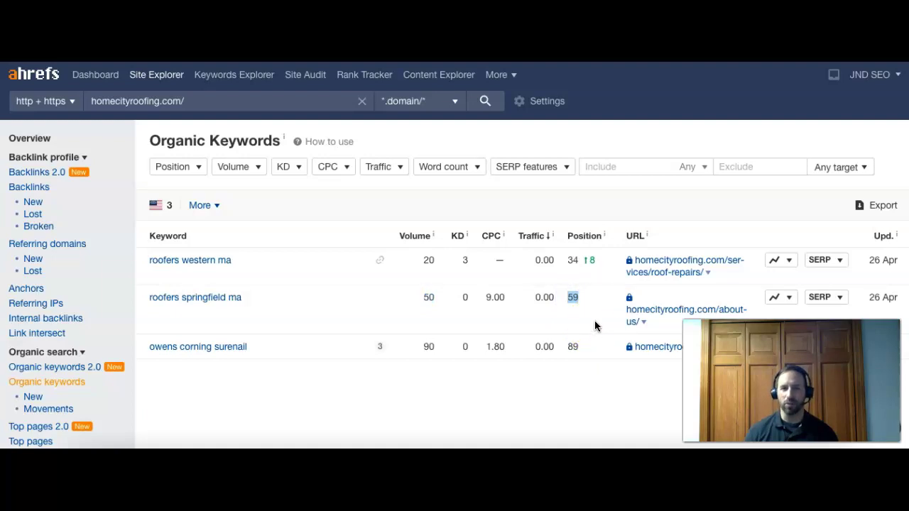
left_click(315, 355)
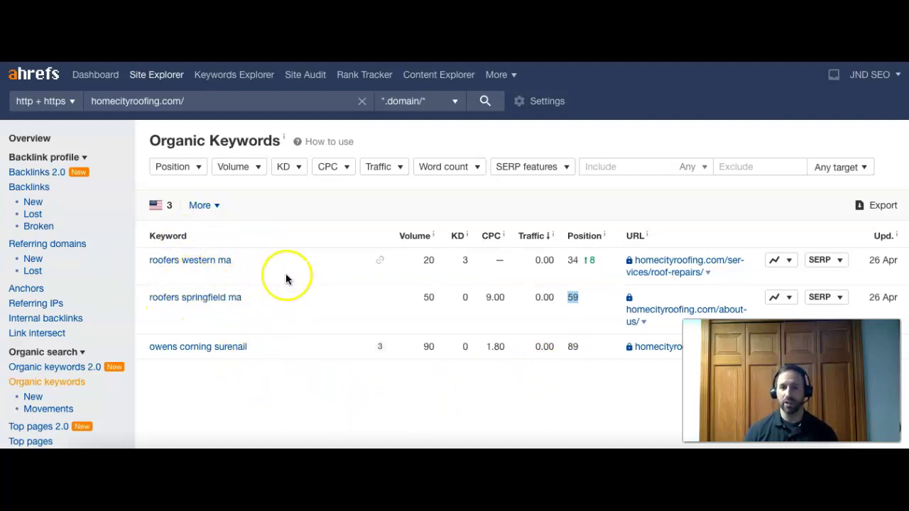
left_click(600, 302)
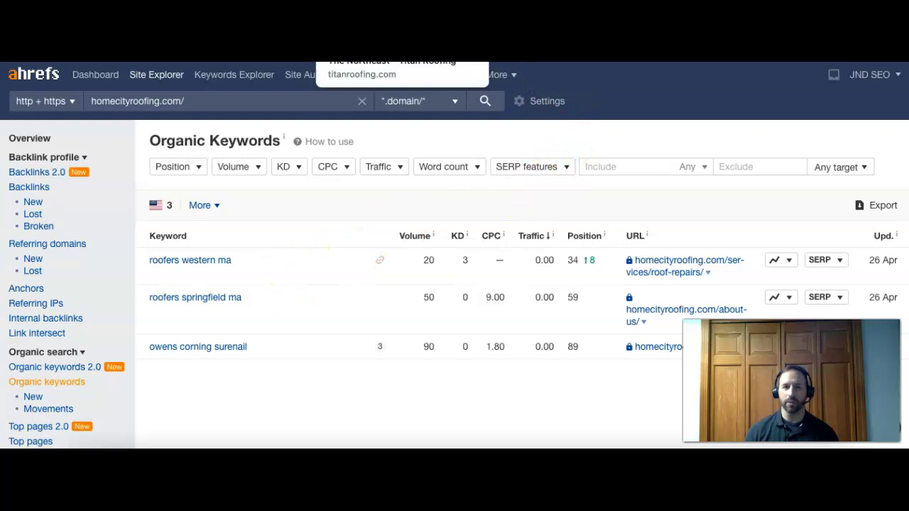
- Switch to the Titan Roofing tab and highlight titanroofing.com's organic traffic of 582
left_click(323, 54)
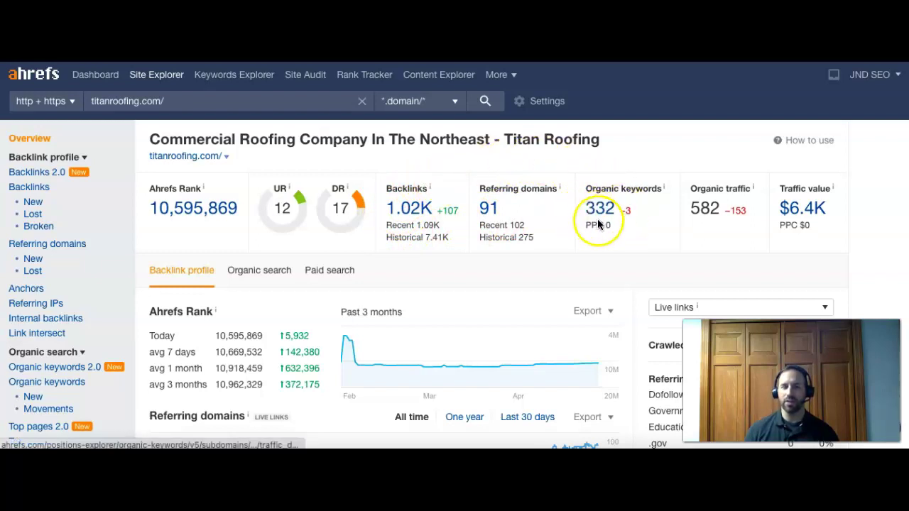
left_click(718, 224)
left_click_drag(718, 224, 689, 213)
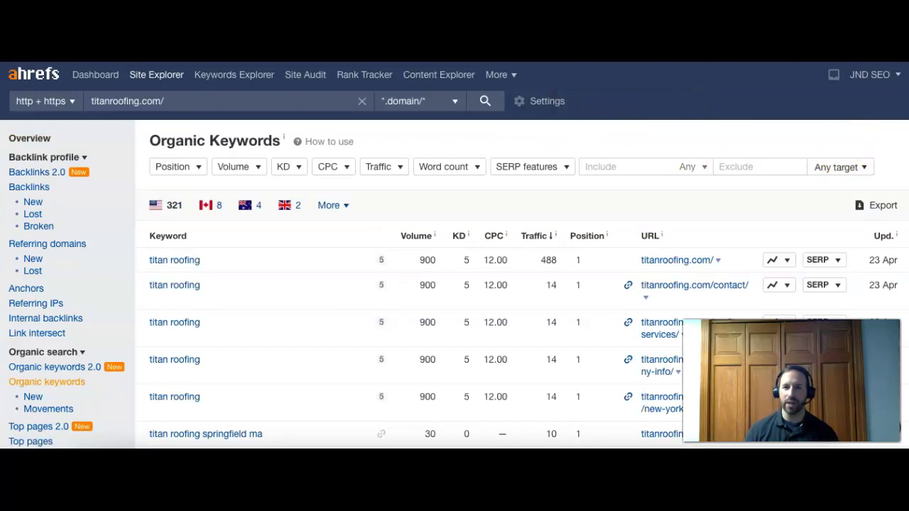
scroll(454, 284, "down", 2)
scroll(454, 284, "down", 2)
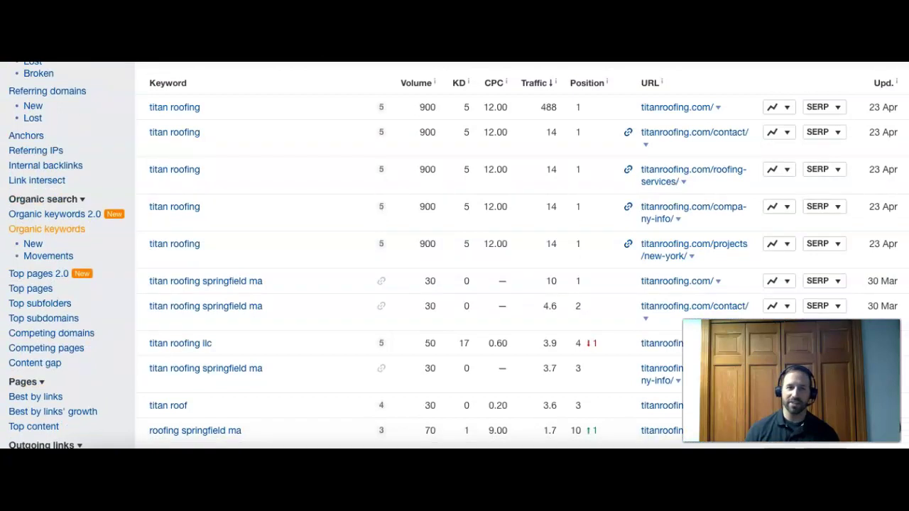
scroll(455, 284, "down", 1)
scroll(454, 283, "up", 1)
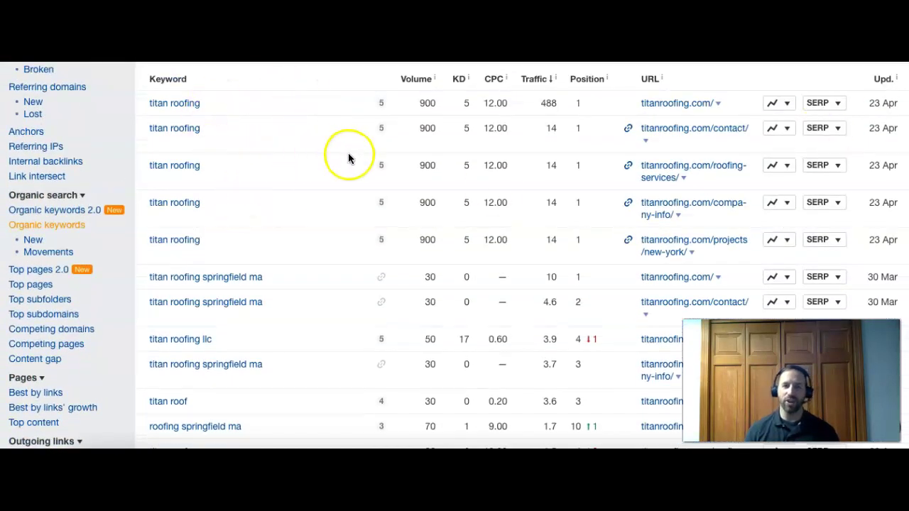
mouse_move(417, 84)
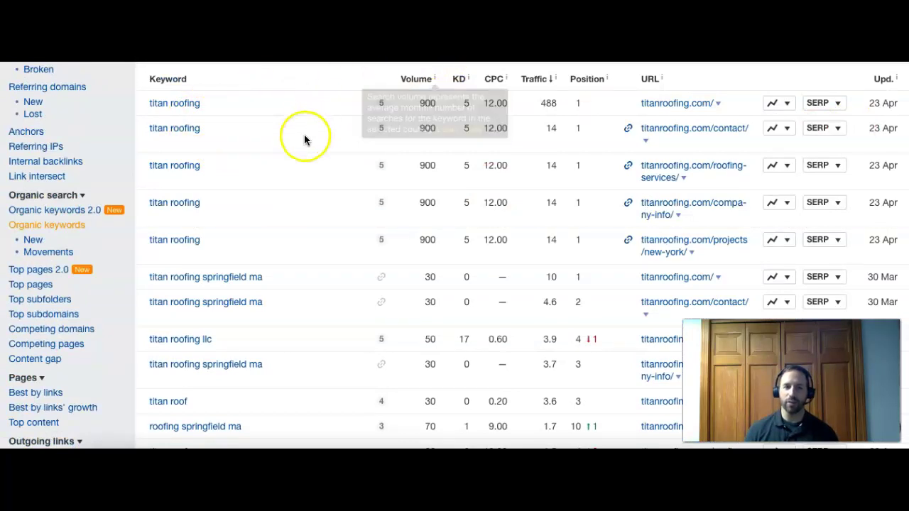
double_click(428, 103)
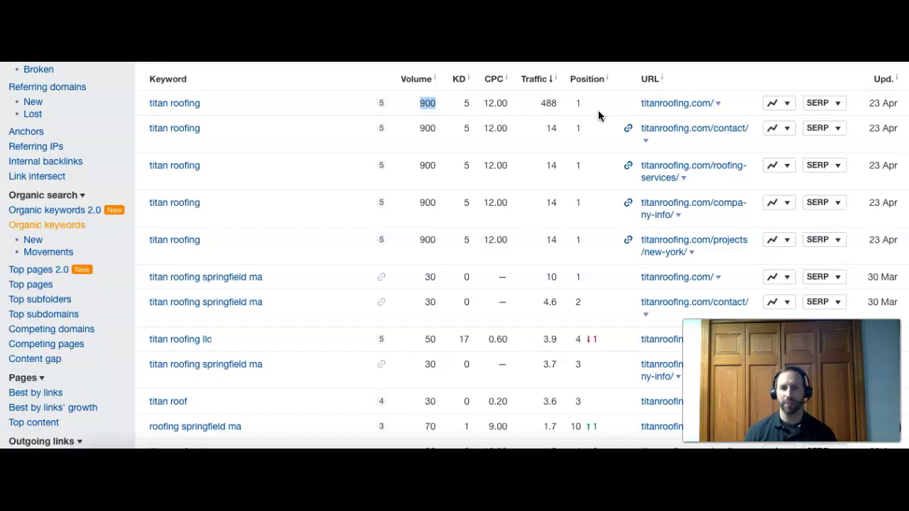
- Leave Ahrefs for the homecityroofing.com browser tab
left_click(593, 131)
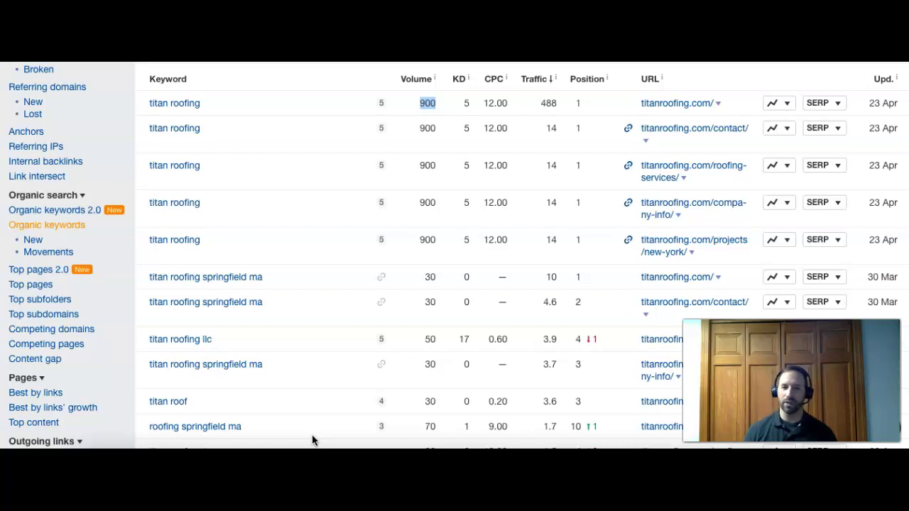
left_click(312, 434)
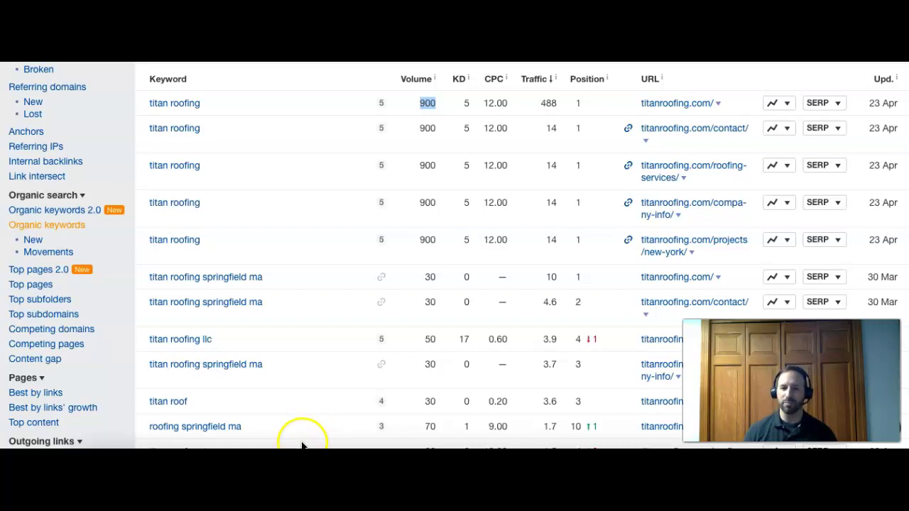